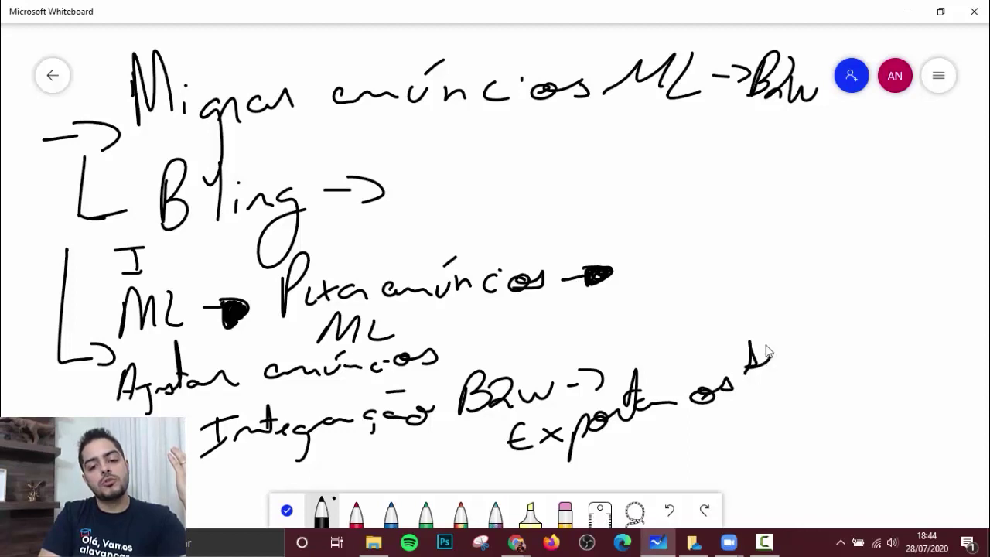
Complete the handwritten export note with "seus produtos" and write "100", "200" and "1 dia" in the free area below the title.
mouse_move(657, 421)
mouse_down()
mouse_move(659, 450)
mouse_move(806, 418)
mouse_up()
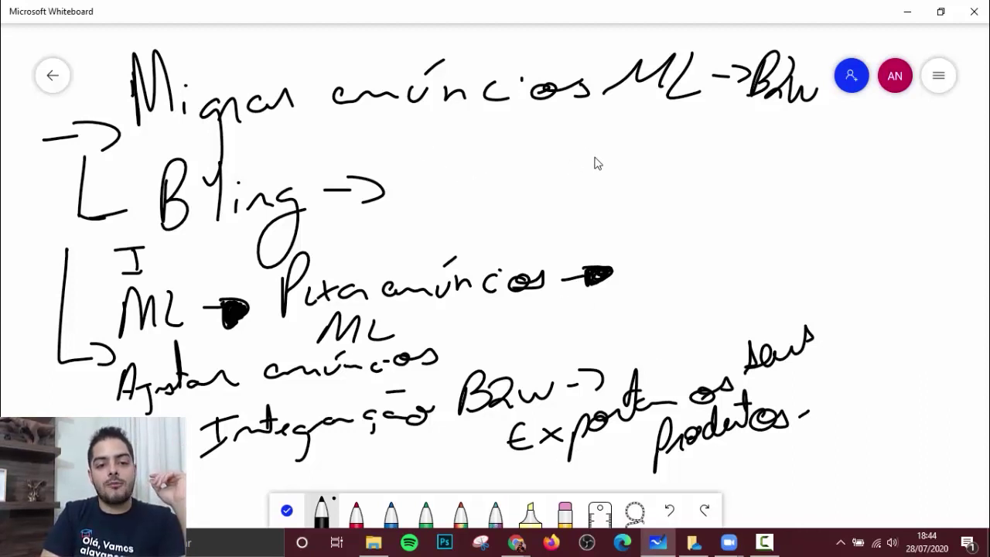
drag(565, 140, 563, 197)
mouse_move(594, 163)
mouse_down()
mouse_move(580, 189)
mouse_move(647, 156)
mouse_up()
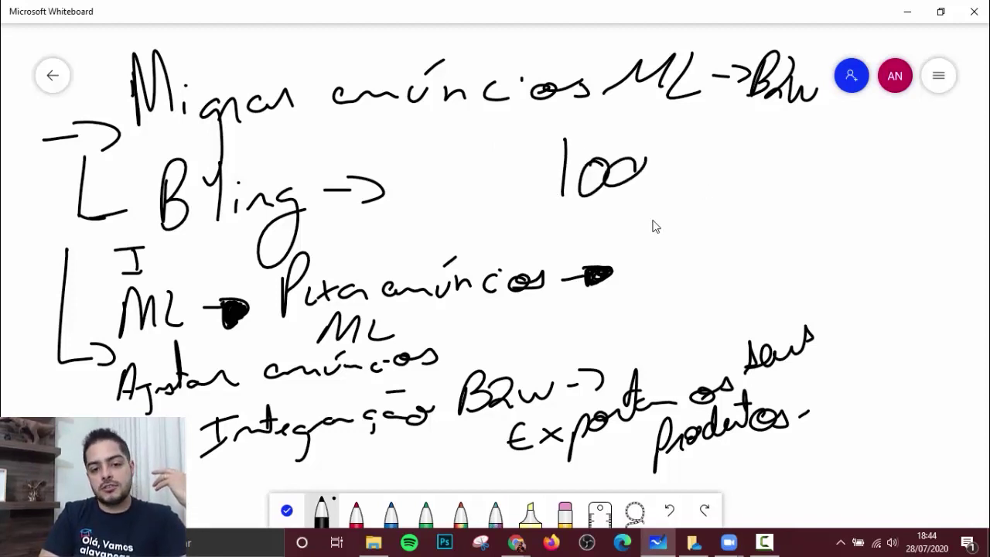
drag(652, 208, 682, 246)
mouse_move(700, 213)
mouse_down()
mouse_move(720, 230)
mouse_move(763, 222)
mouse_up()
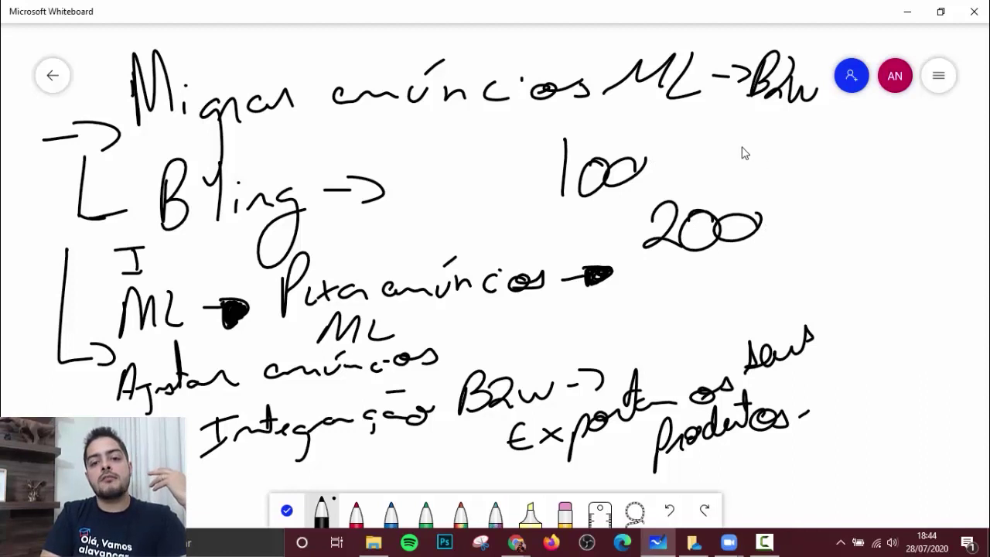
drag(733, 125, 715, 180)
mouse_move(769, 160)
mouse_down()
mouse_move(771, 139)
mouse_move(774, 179)
mouse_move(811, 176)
mouse_up()
click(781, 160)
mouse_move(716, 149)
mouse_down()
mouse_move(732, 124)
mouse_move(718, 192)
mouse_up()
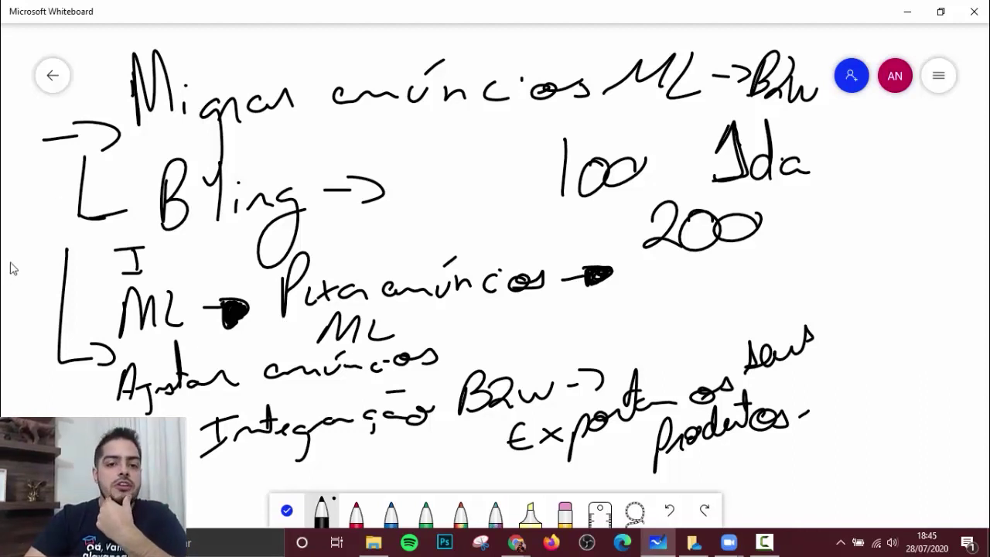
Switch to Bling in the browser and open the virtual store and marketplace integration settings in a new tab.
click(907, 13)
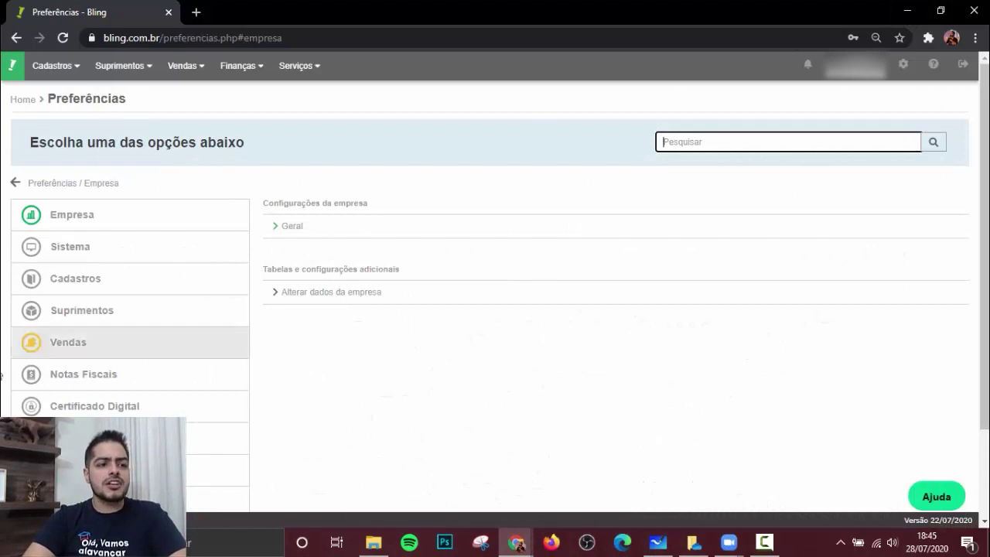
scroll(348, 298, down, 2)
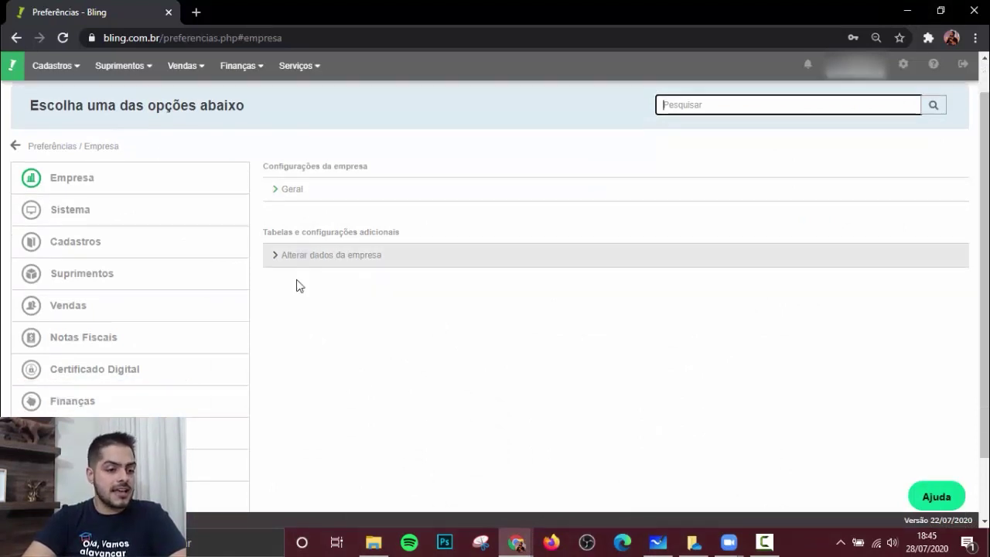
click(116, 392)
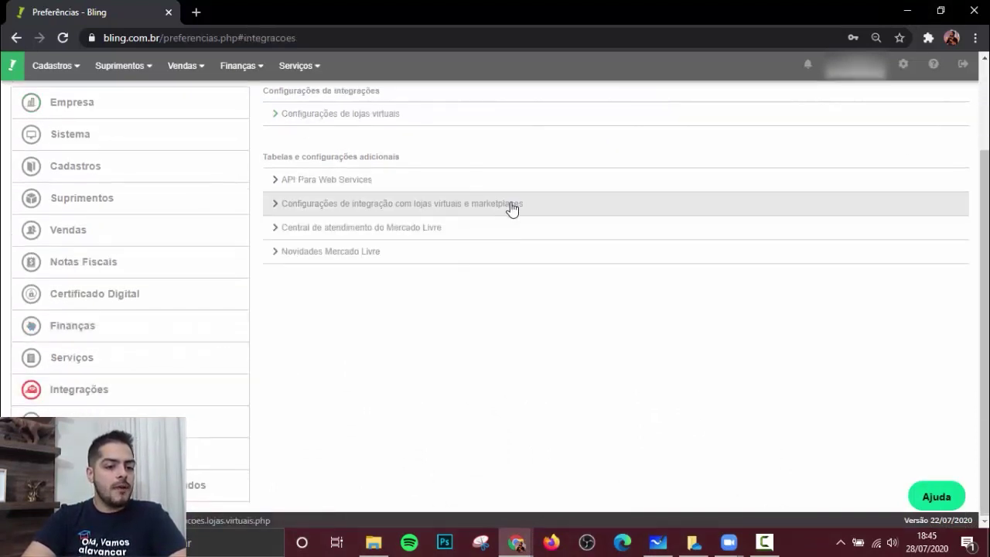
middle_click(420, 210)
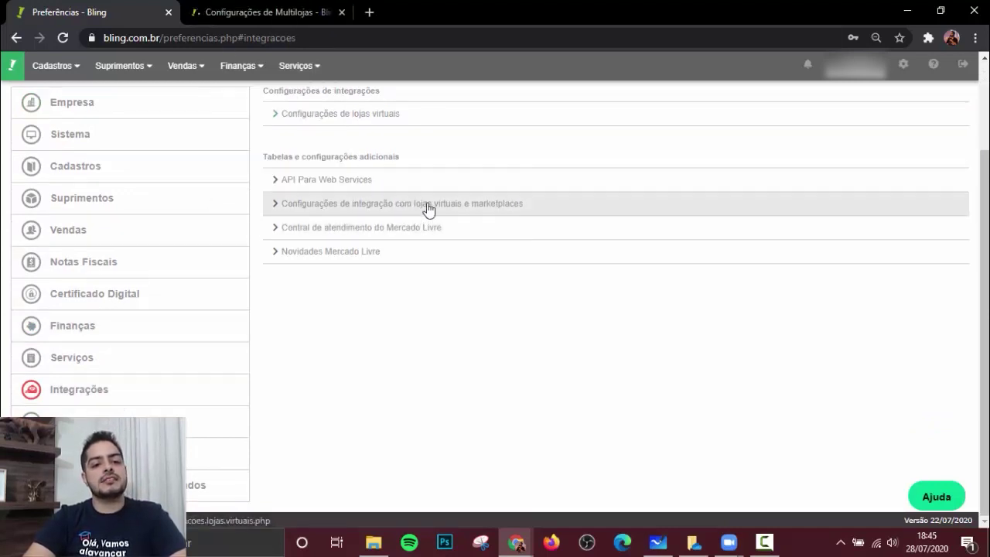
click(258, 9)
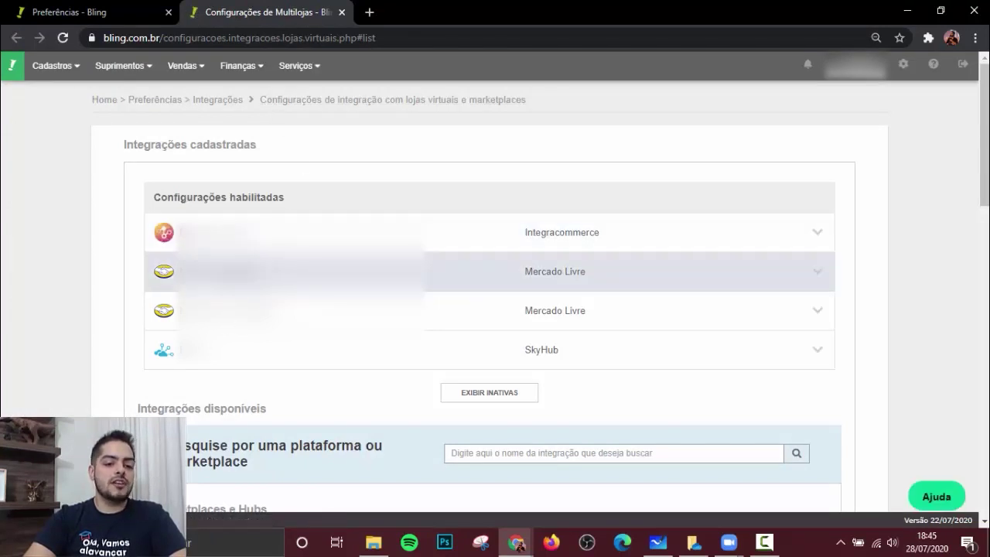
In the first Mercado Livre integration's product import rules, enable importing sales channel images and set the import status to Ativos.
click(495, 272)
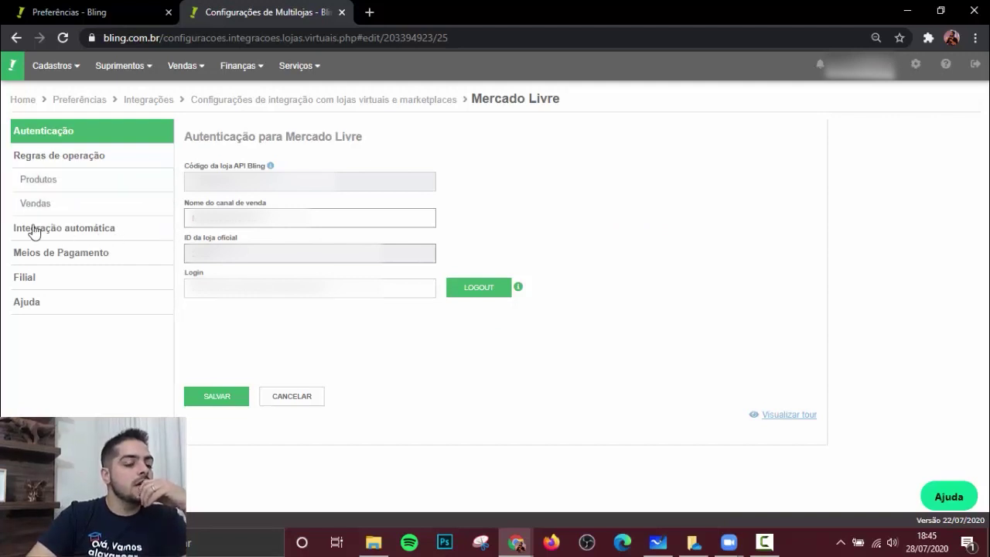
click(66, 181)
click(790, 187)
click(626, 239)
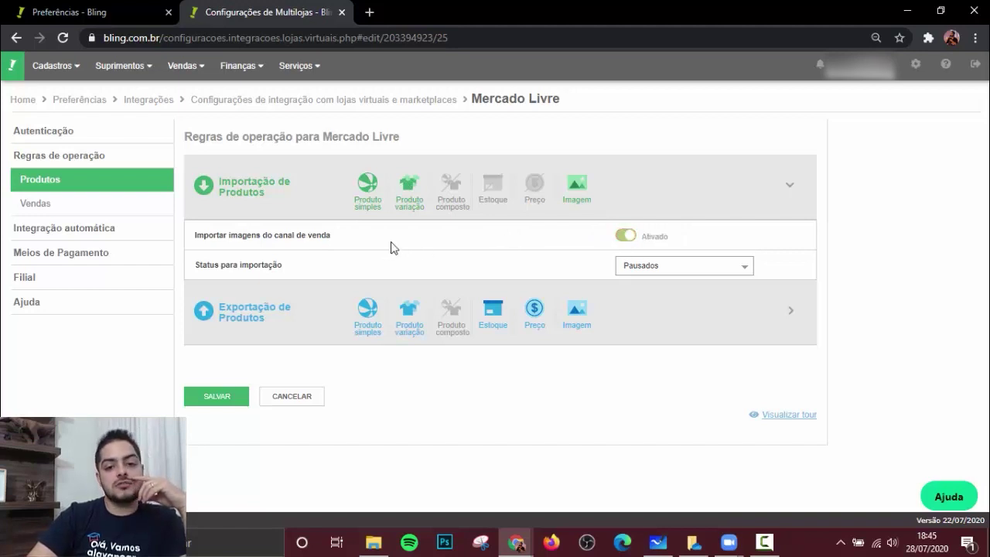
click(661, 267)
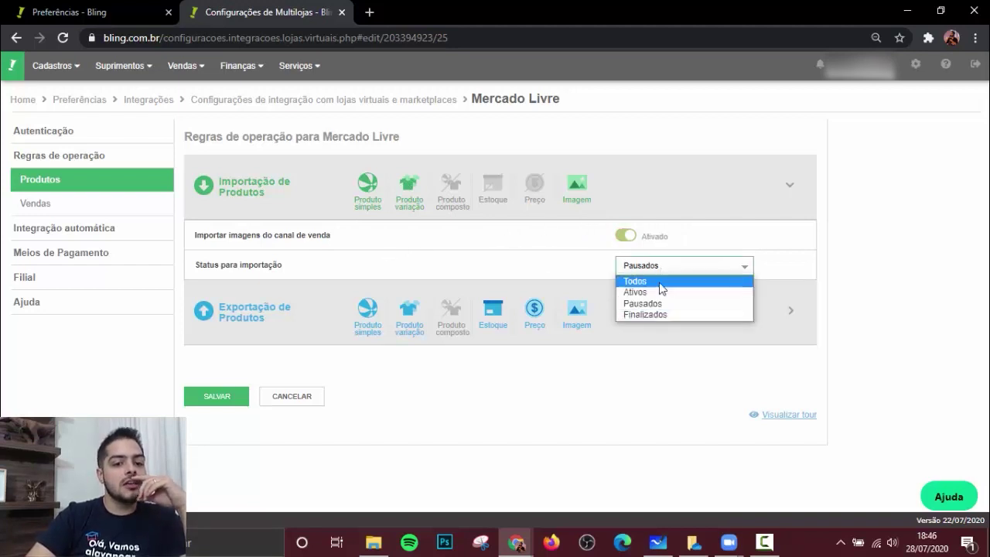
click(647, 292)
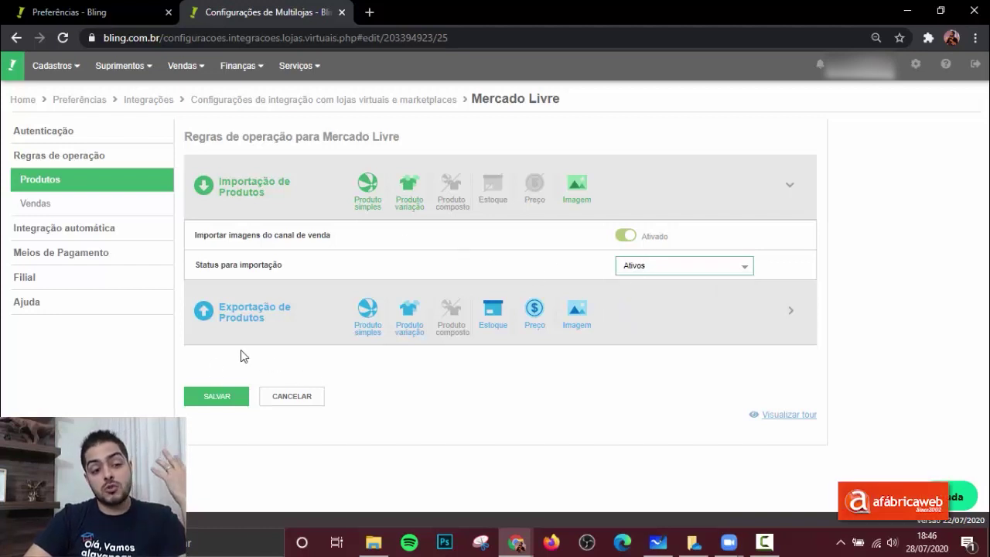
Deactivate the pulling status in the Mercado Livre automatic integration.
click(133, 231)
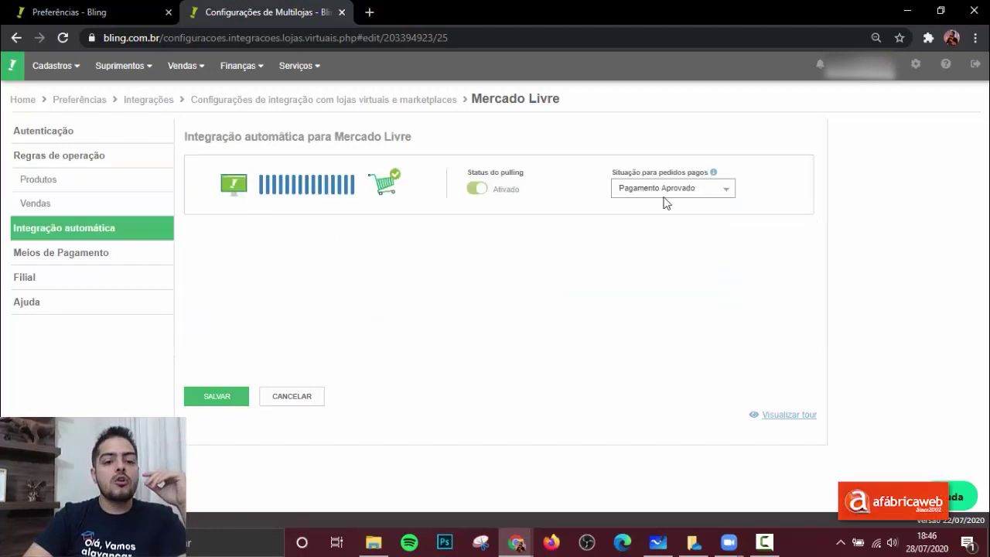
click(476, 190)
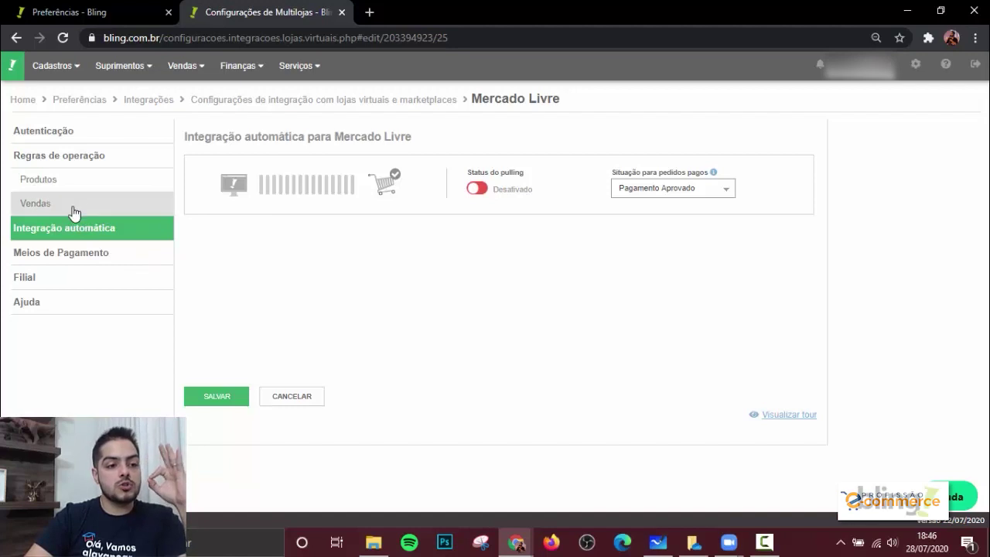
Deactivate product activation/inactivation and sales channel stock updates in the product export rules, and save the Mercado Livre configuration.
click(88, 186)
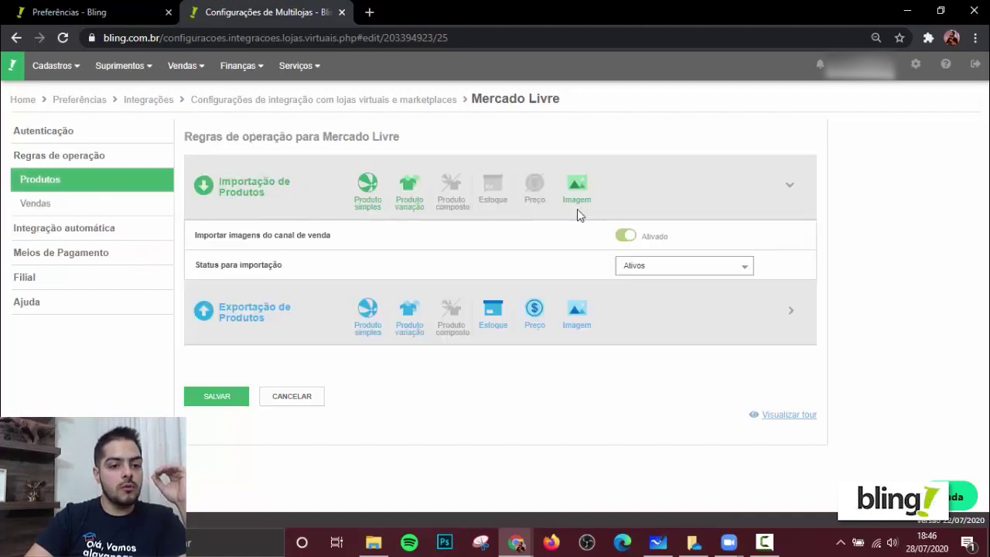
click(767, 313)
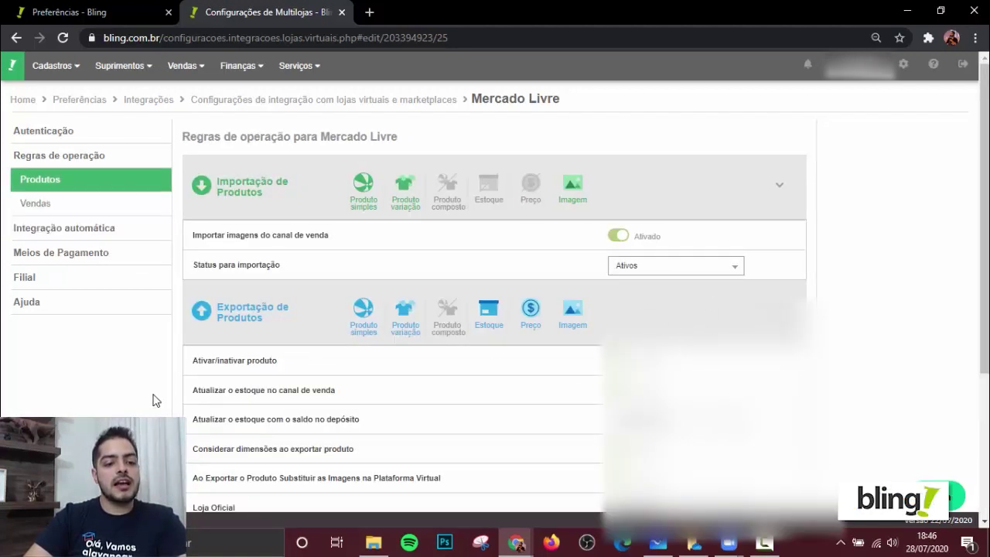
scroll(473, 369, down, 1)
click(619, 288)
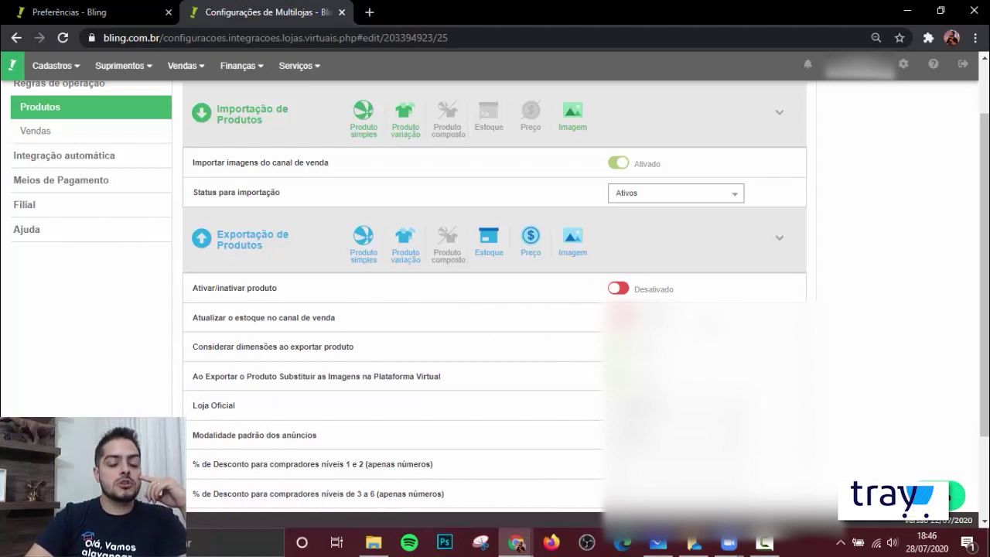
scroll(182, 287, down, 2)
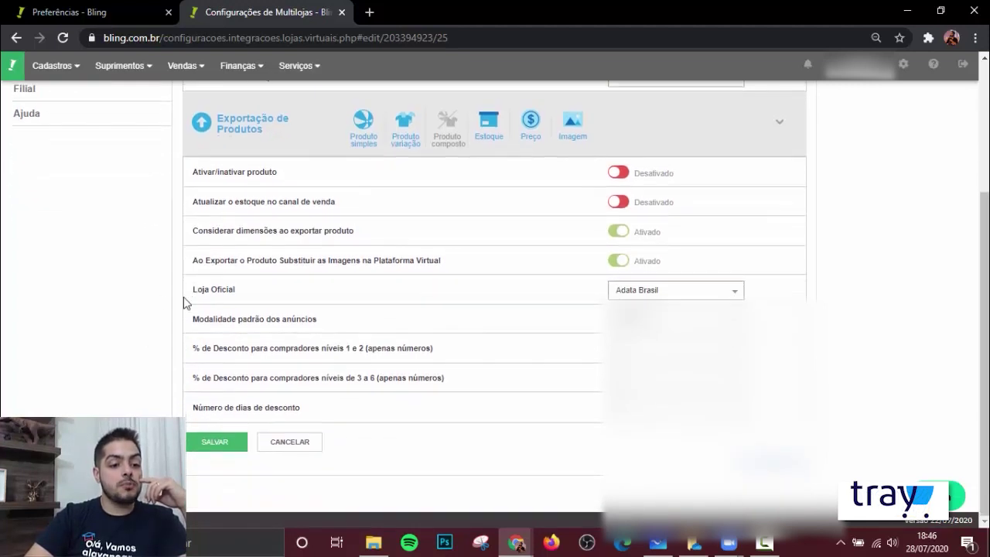
click(207, 445)
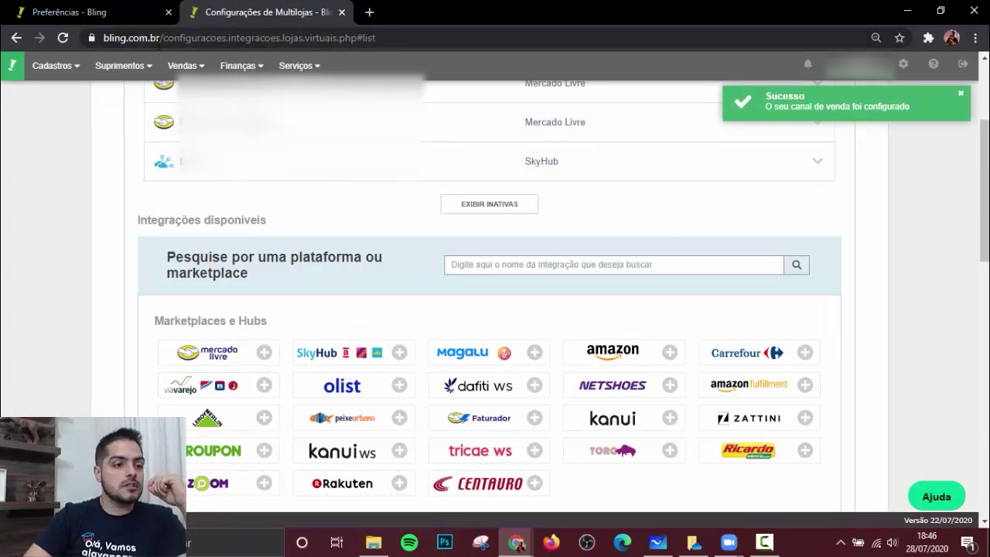
Open the products list in a new tab and set up a multi-store product import from the Mercado Livre sales channel.
mouse_move(49, 65)
middle_click(62, 115)
click(399, 11)
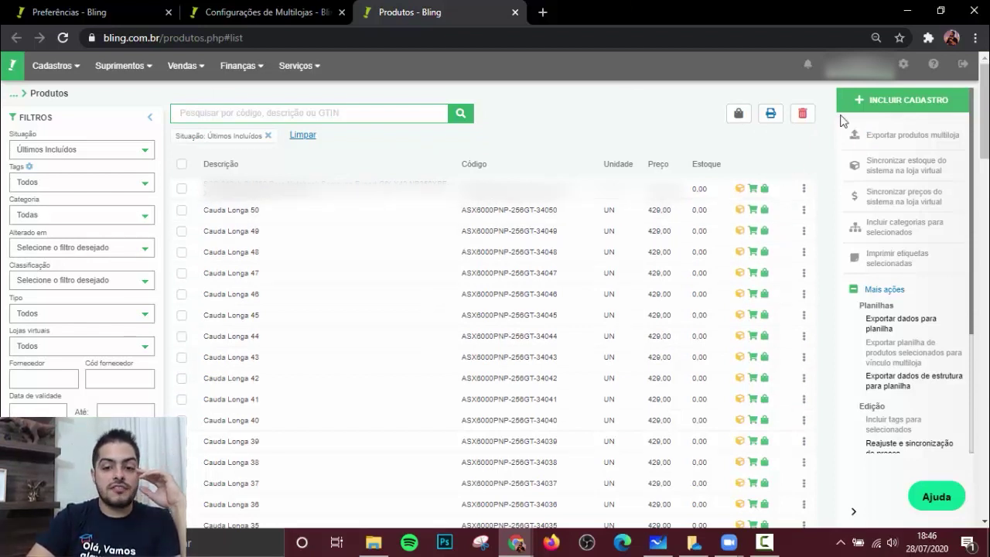
scroll(915, 266, down, 3)
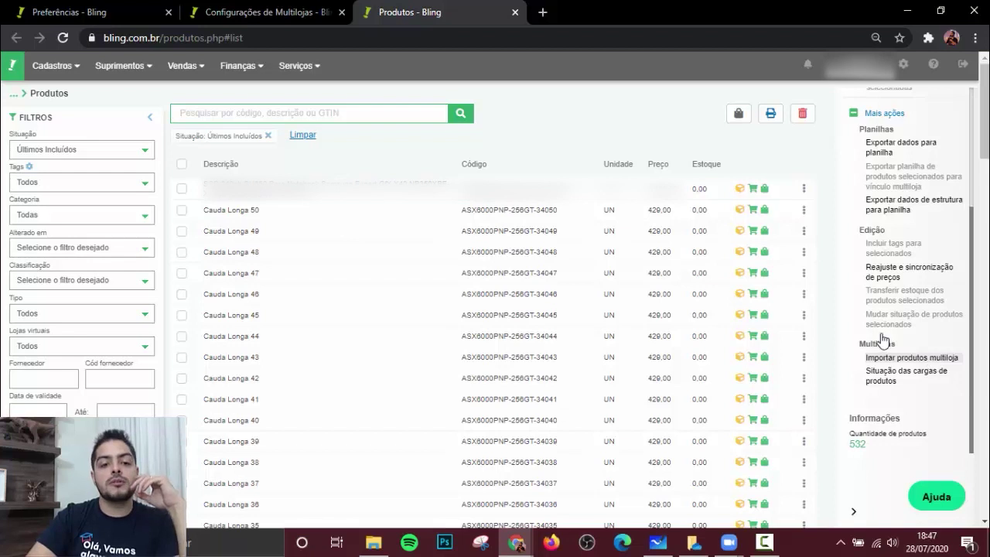
click(897, 358)
click(442, 237)
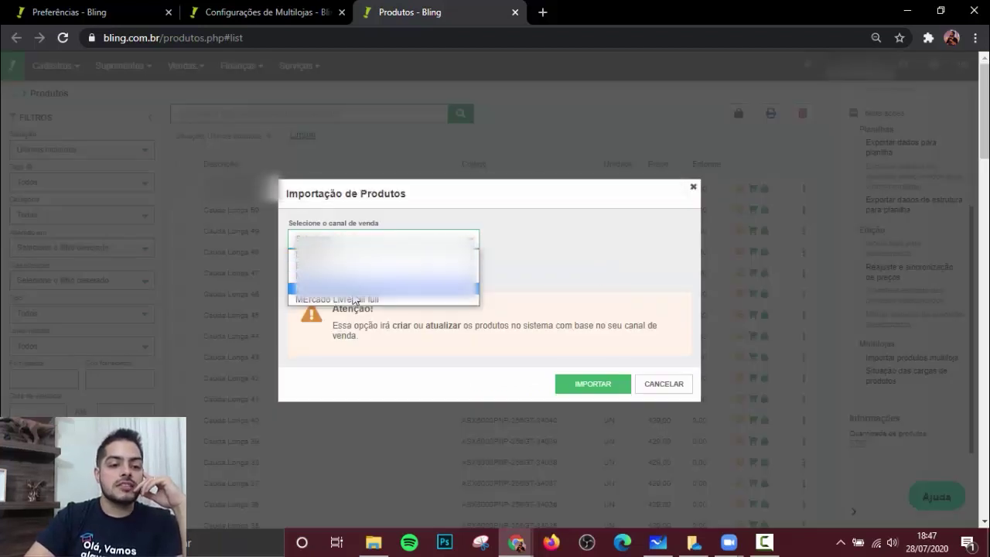
click(346, 295)
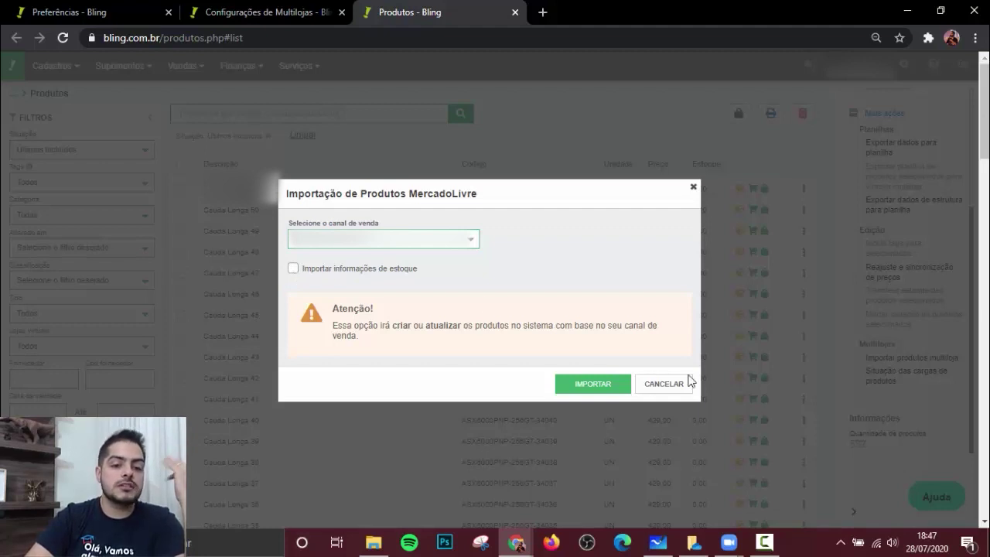
Include stock information in the import using the Estoque REAL deposit, and run the import of products and stock.
click(293, 268)
click(358, 310)
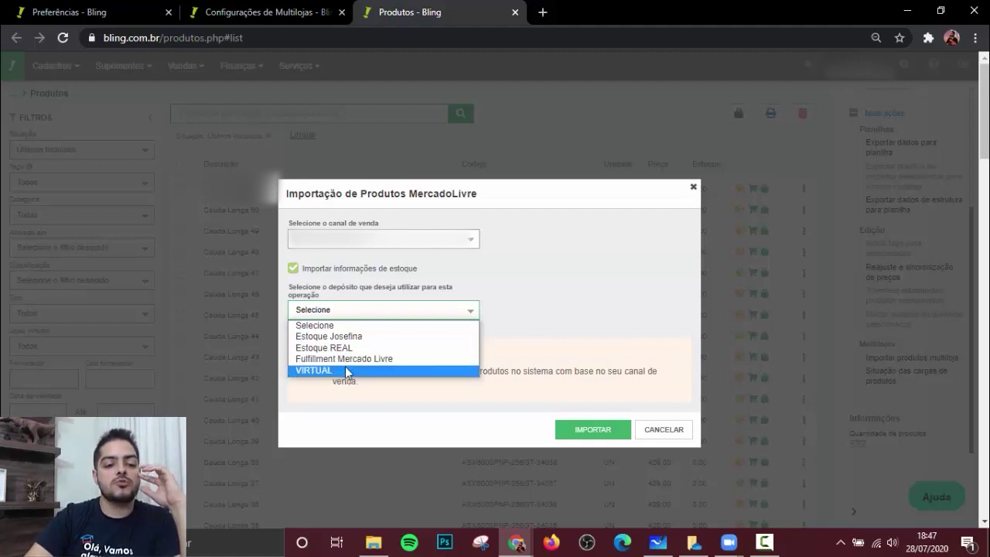
click(352, 348)
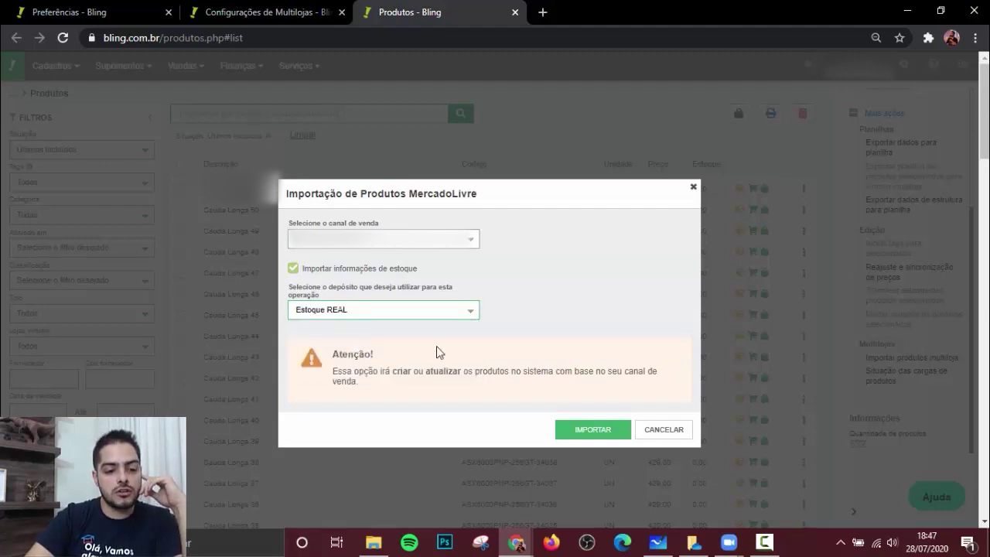
click(593, 430)
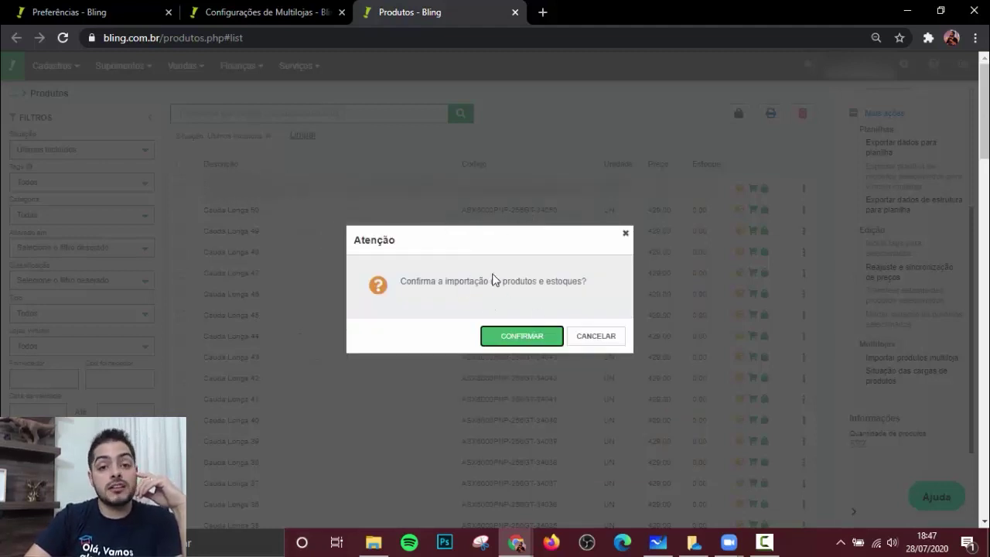
click(537, 338)
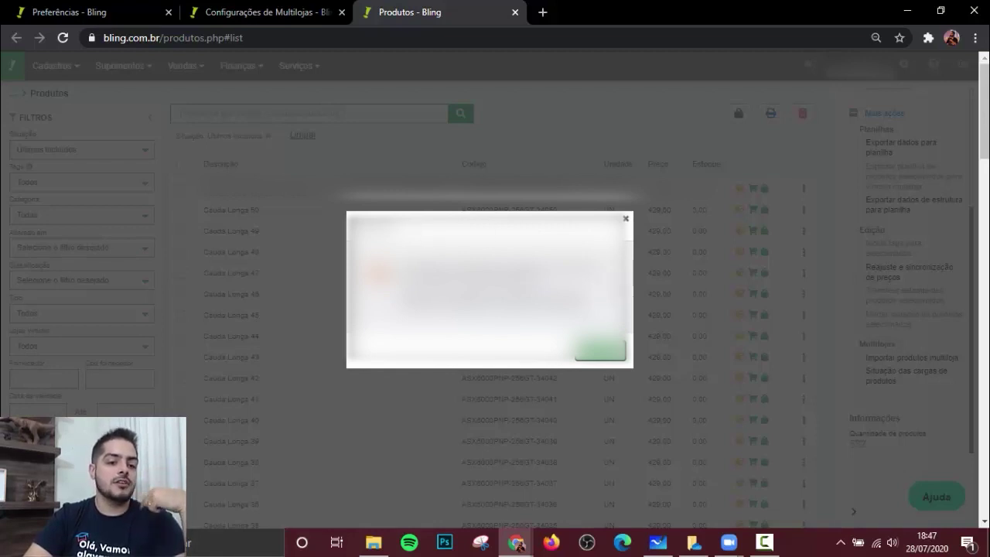
click(626, 223)
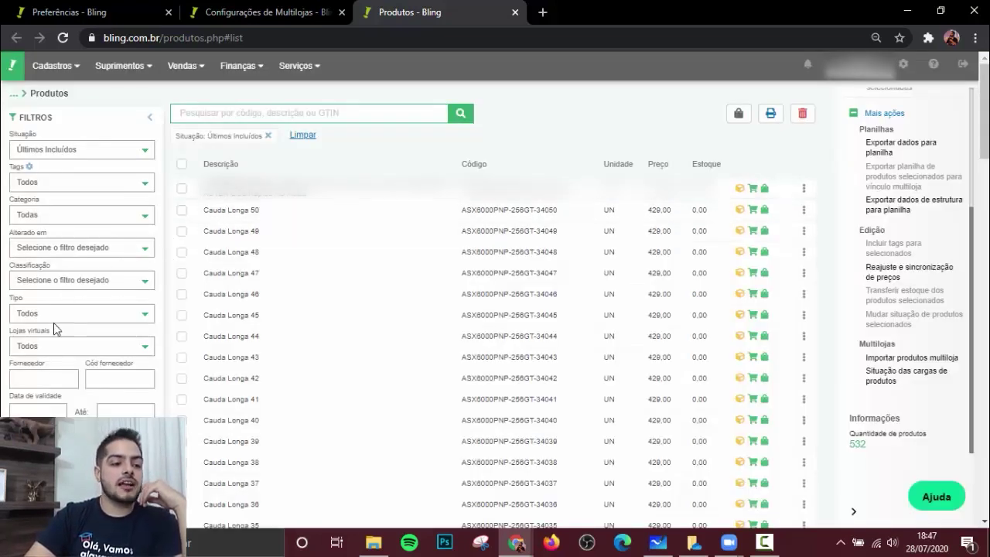
Filter the products to those linked to the Mercado Livre Alfa store.
click(69, 345)
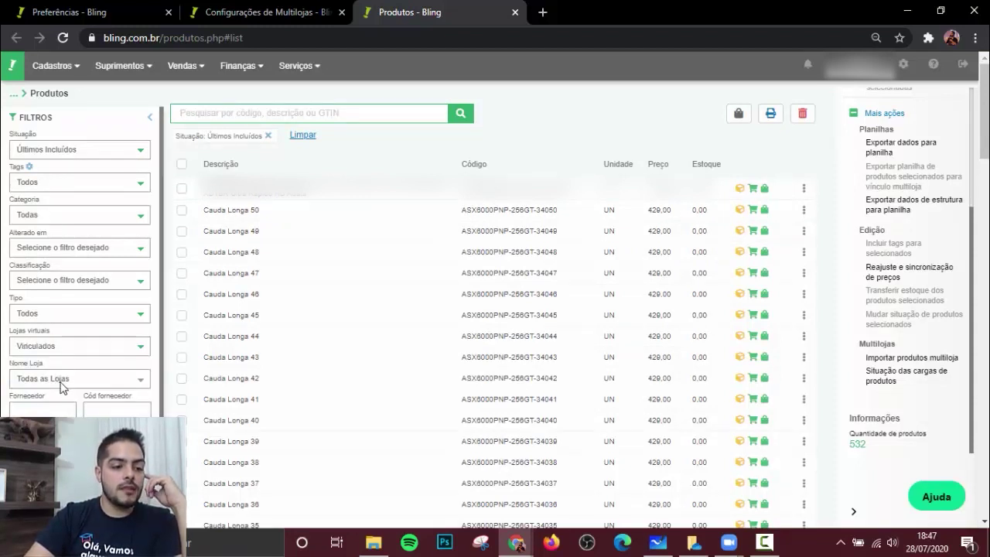
click(56, 382)
click(46, 425)
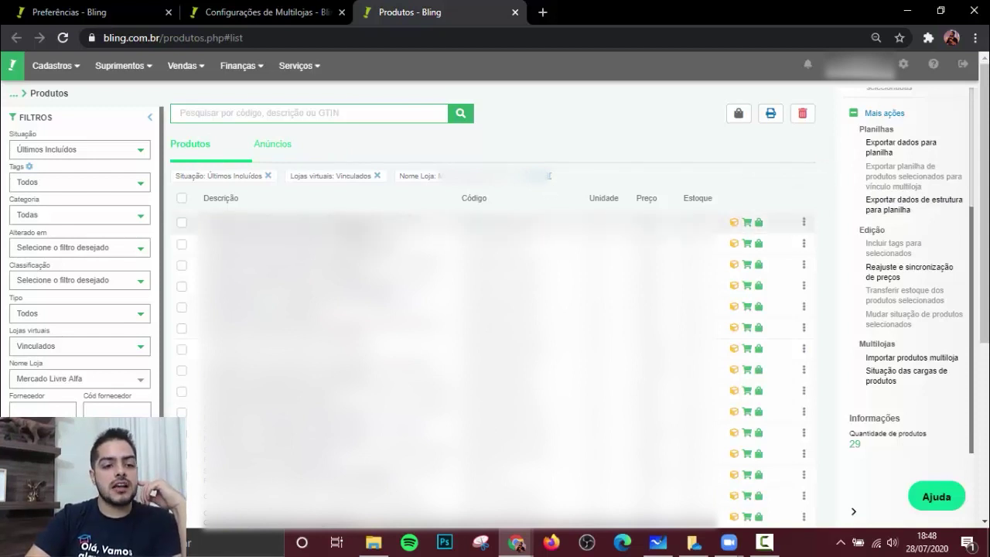
Open the first filtered product and examine its images stored in Bling and its additional information.
click(338, 224)
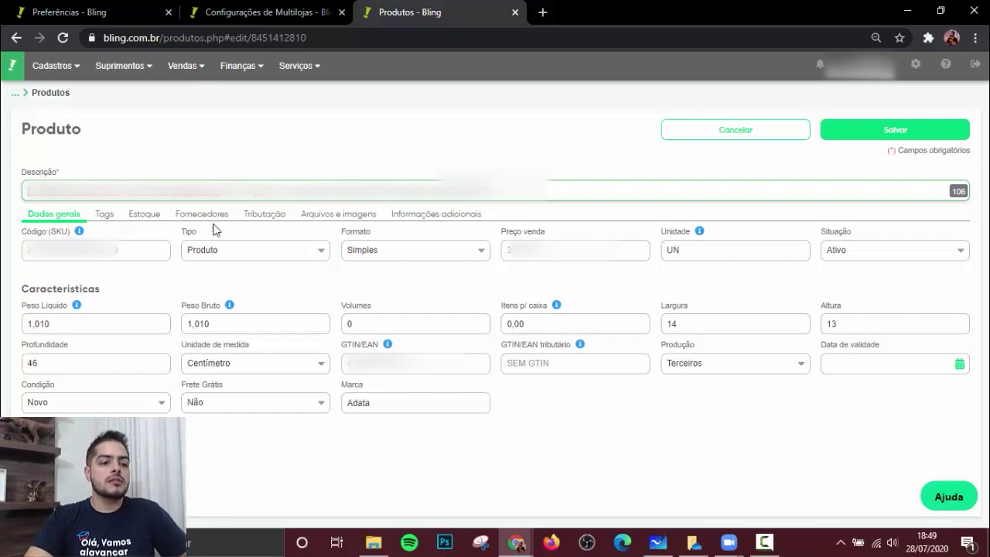
click(340, 216)
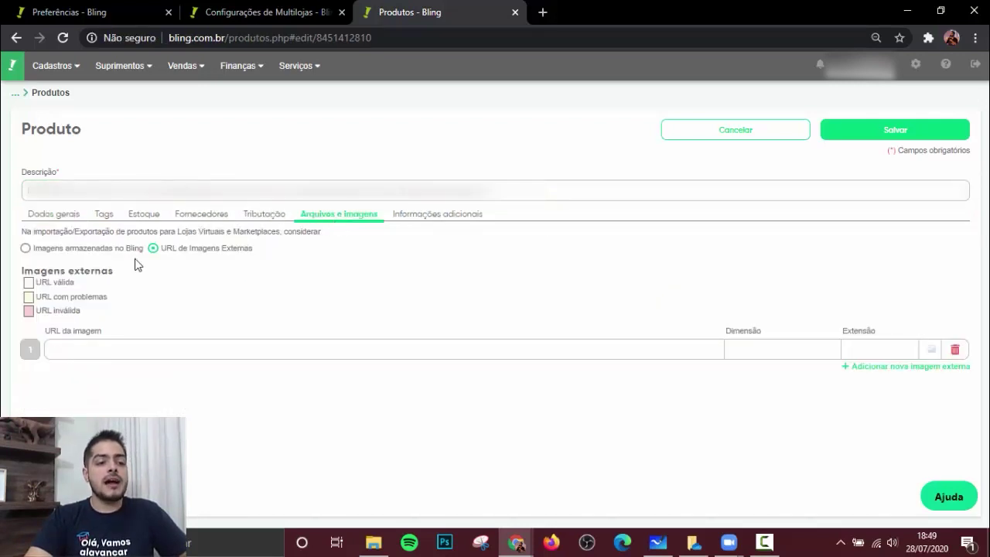
click(87, 249)
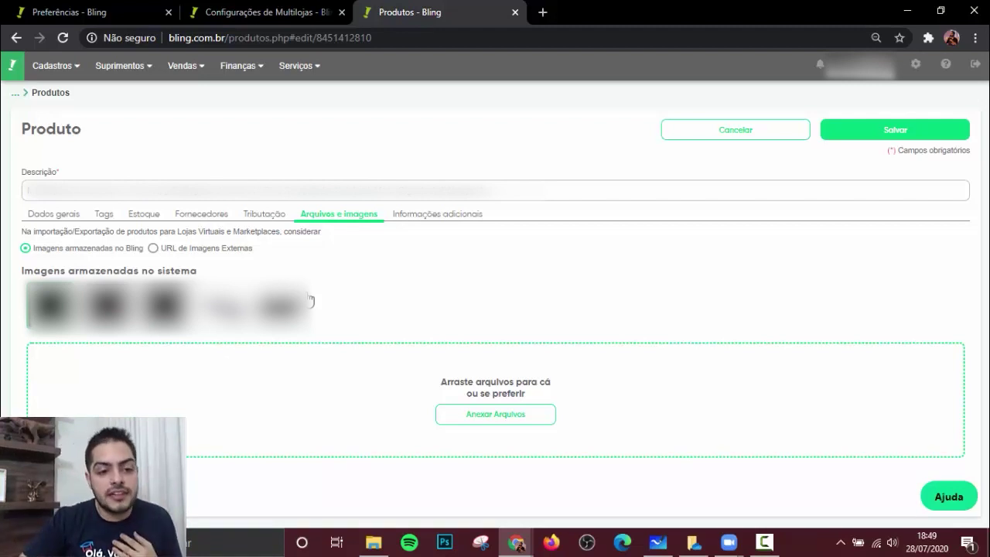
click(421, 217)
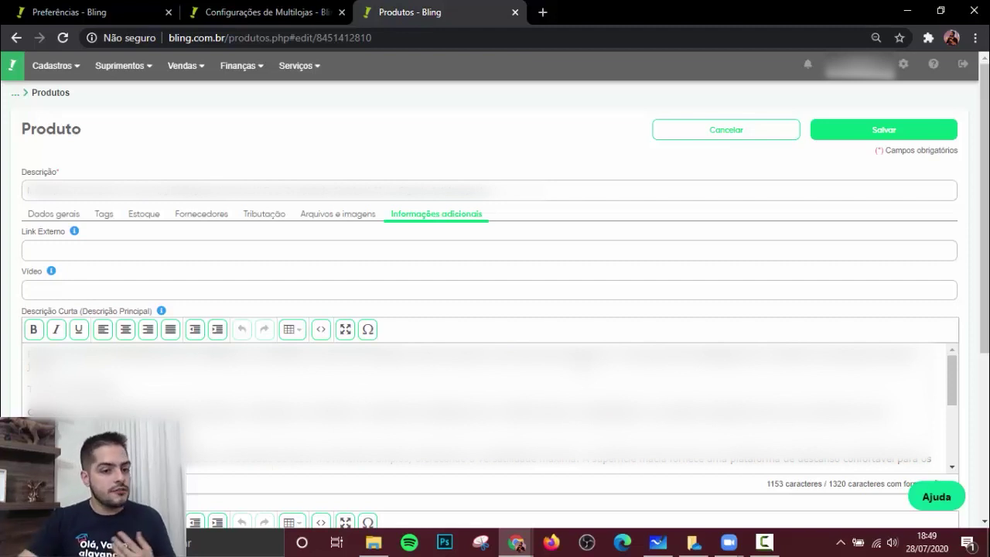
Set the product's crossdocking time to 1 in its stock settings.
click(144, 215)
click(365, 250)
text(21)
key(BackSpace)
key(BackSpace)
text(1)
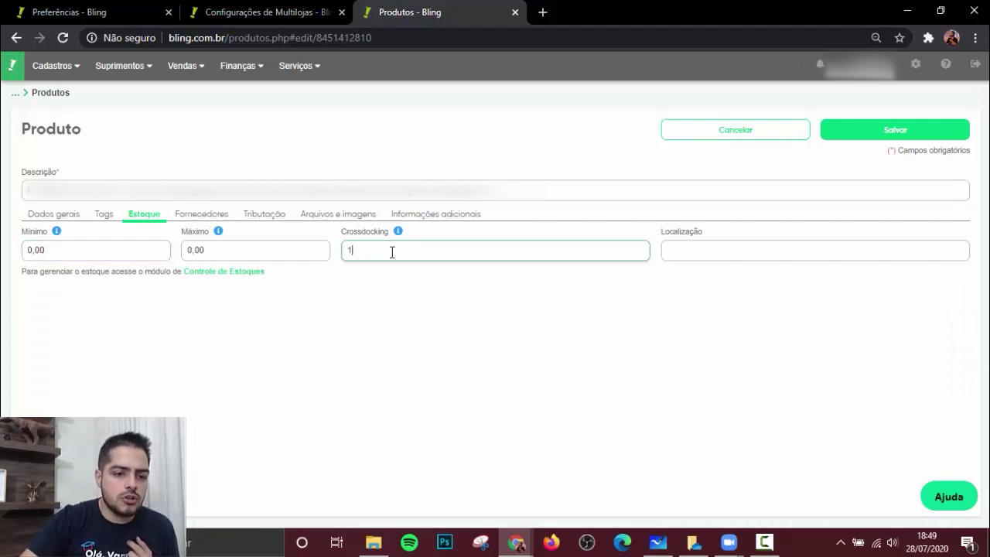
Review the product's supplier, general and tax data, including the item type options, and save the product.
click(219, 224)
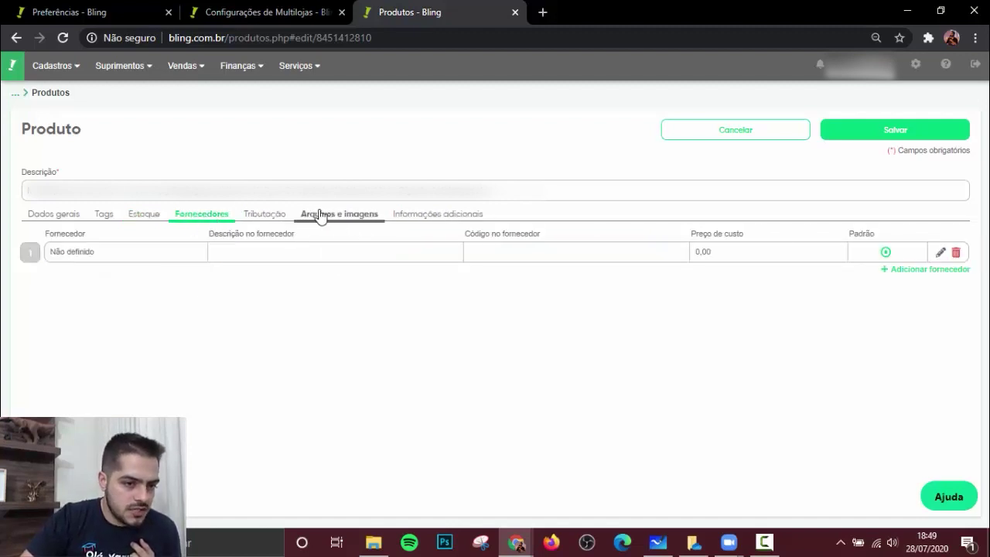
click(55, 216)
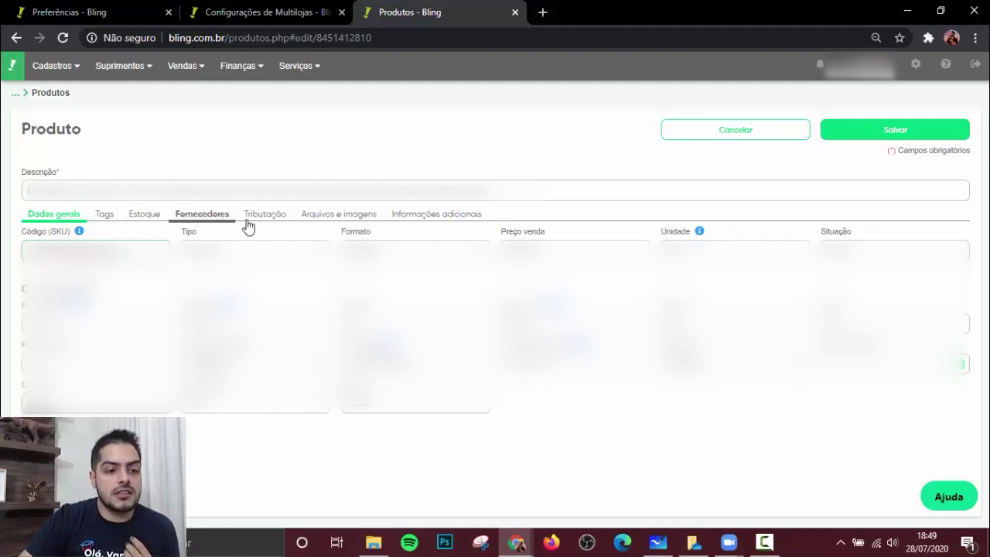
click(273, 220)
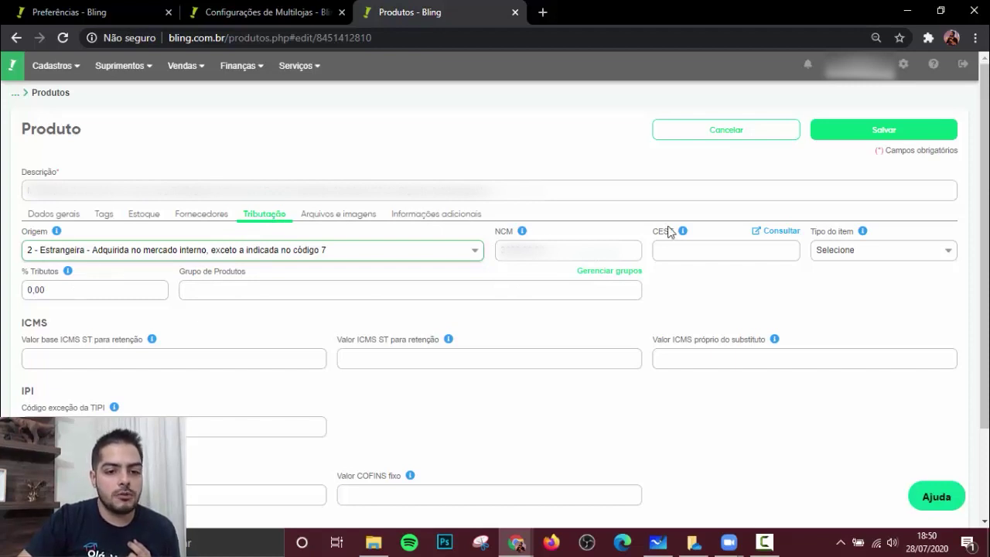
click(858, 256)
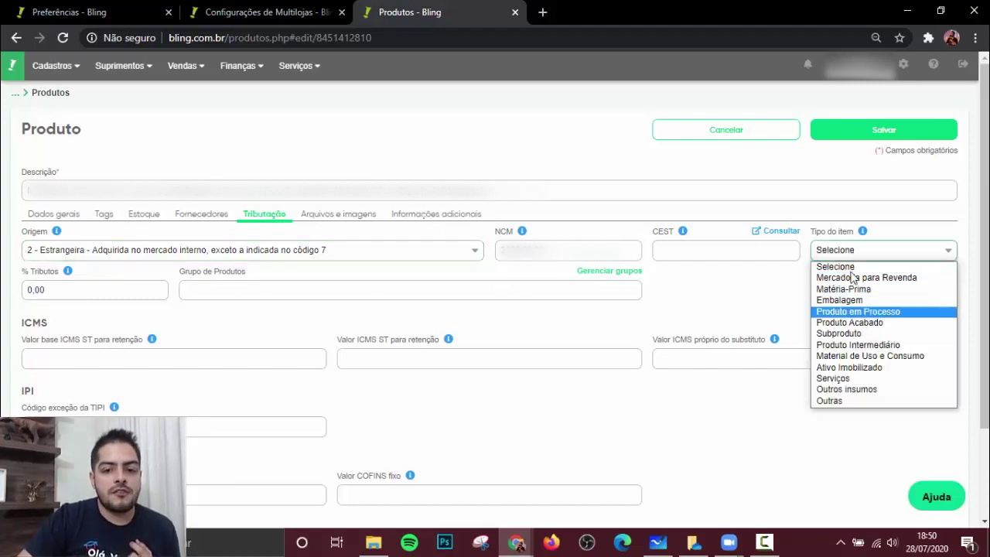
click(728, 283)
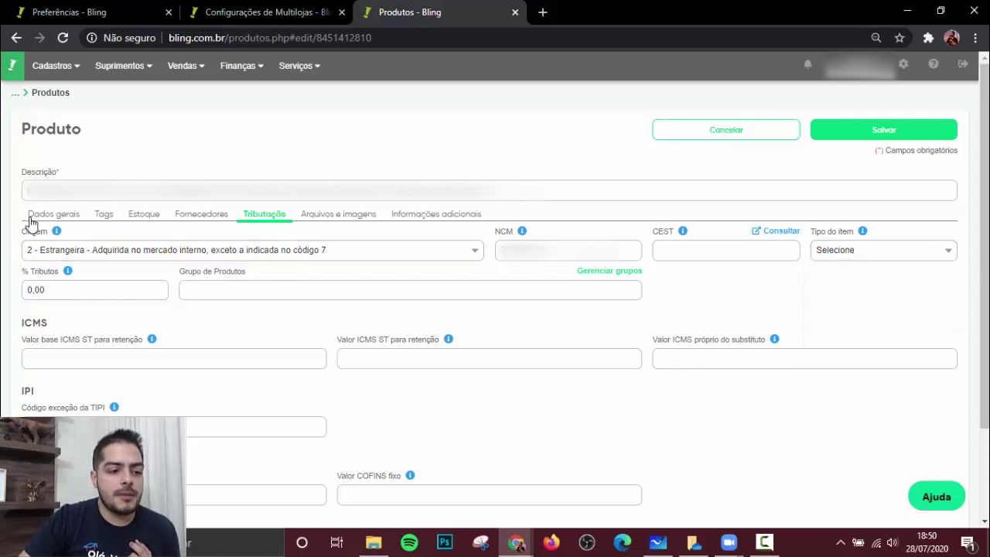
click(65, 220)
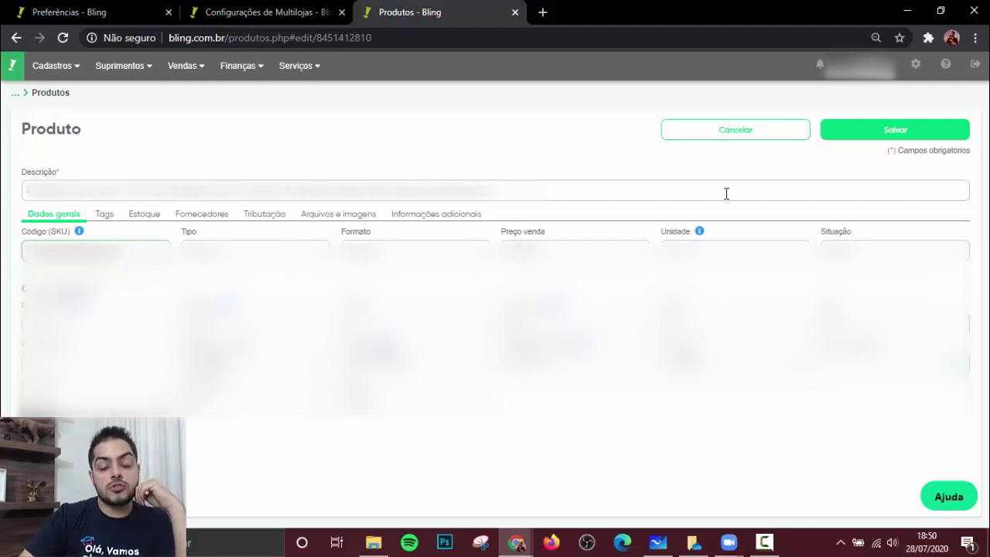
click(857, 130)
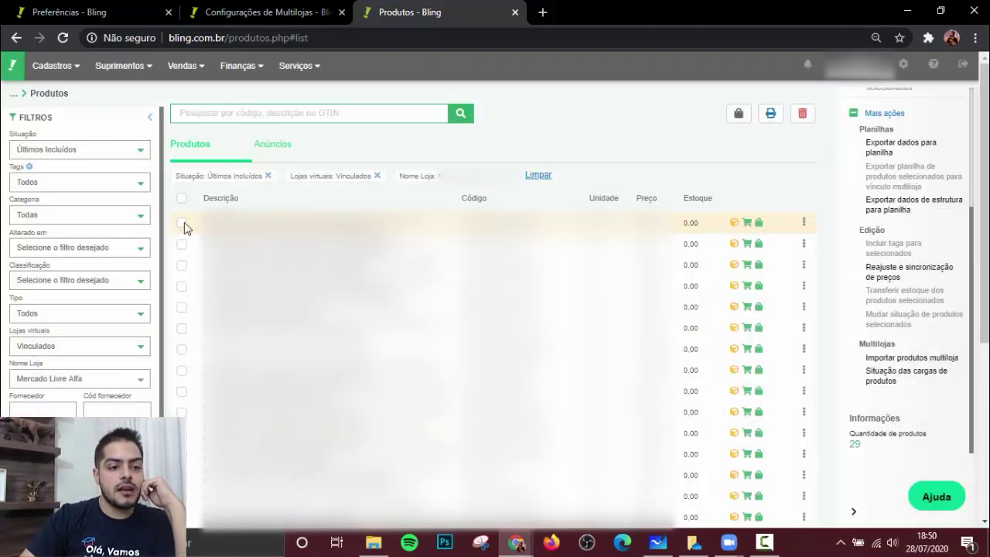
Select the first product in the list and set up its multi-store export to the B2W store, associating products on export.
click(183, 222)
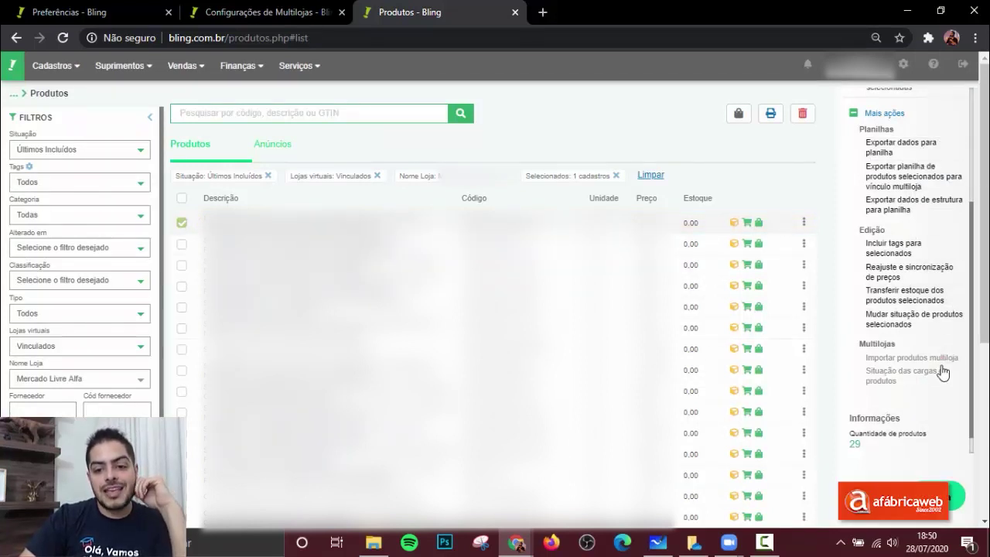
scroll(941, 366, up, 3)
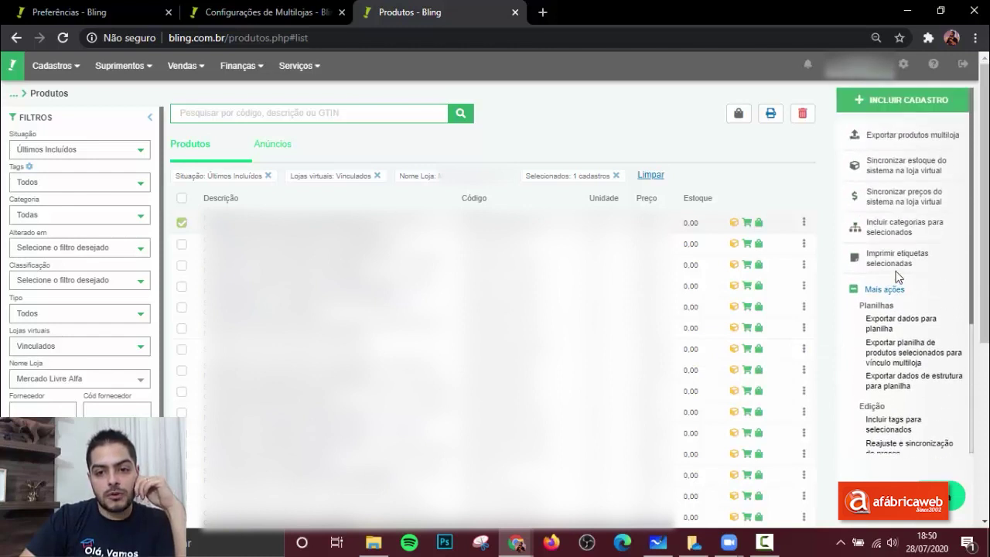
click(890, 133)
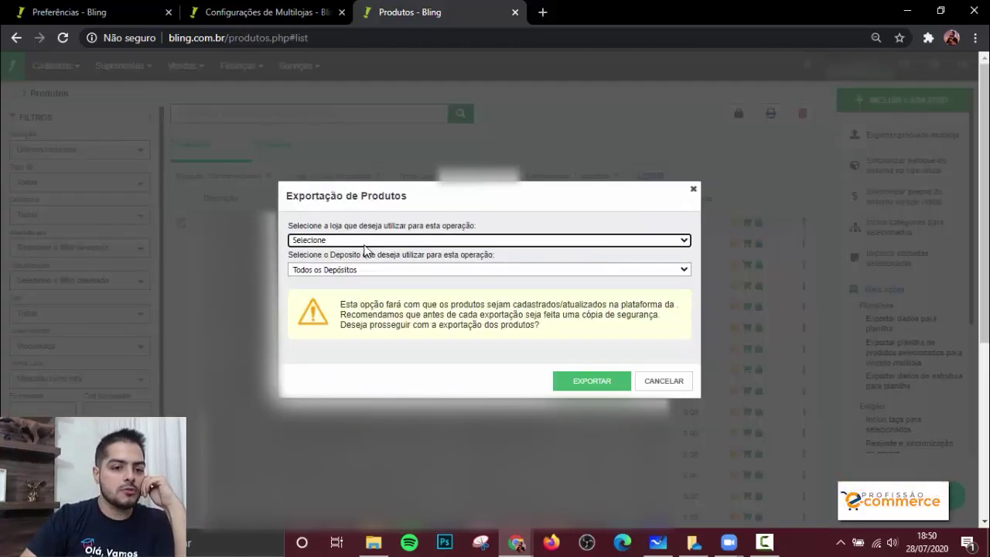
click(489, 240)
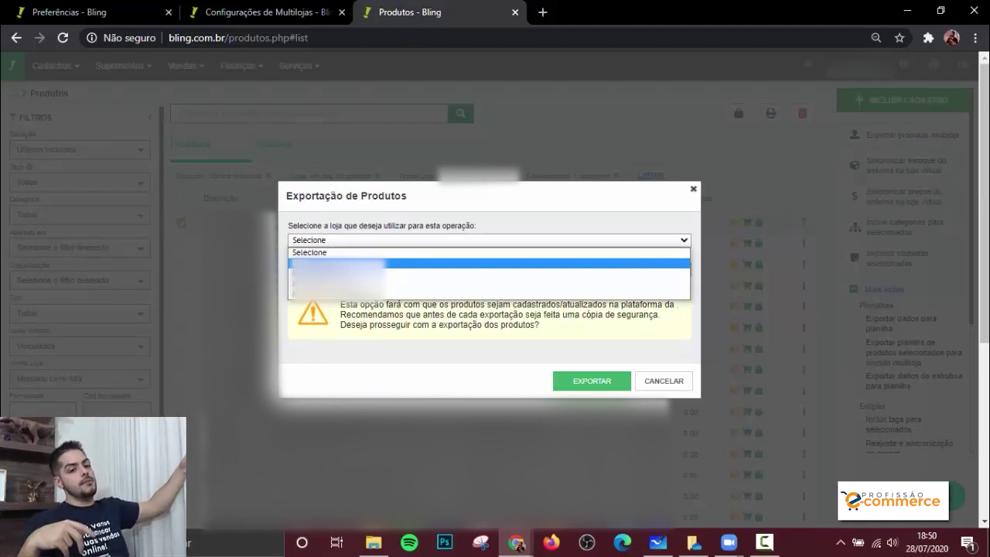
click(322, 263)
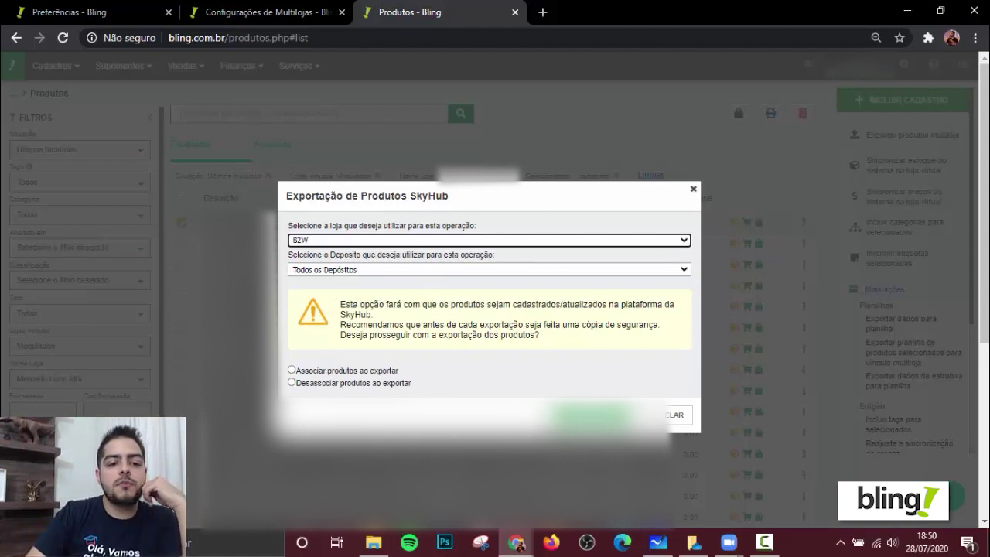
click(370, 371)
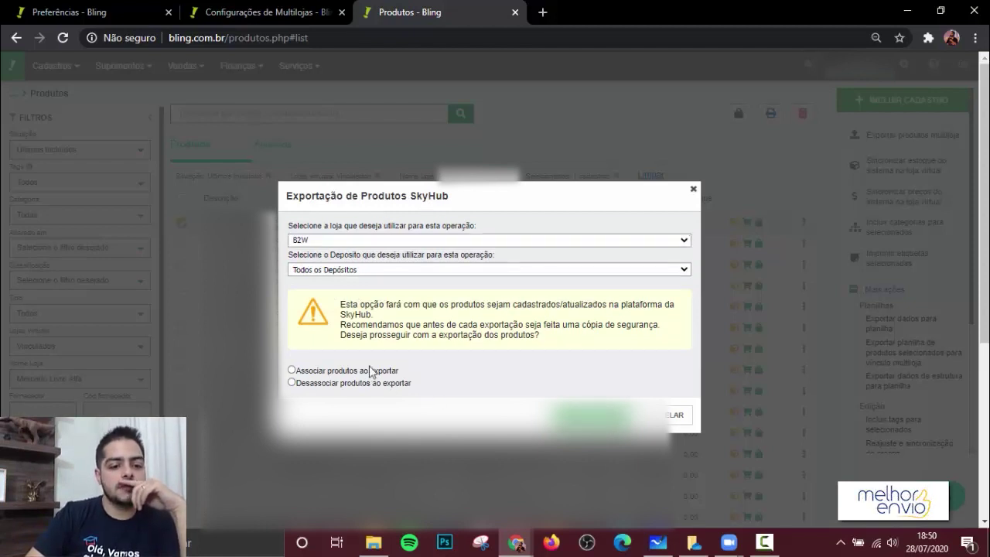
click(292, 370)
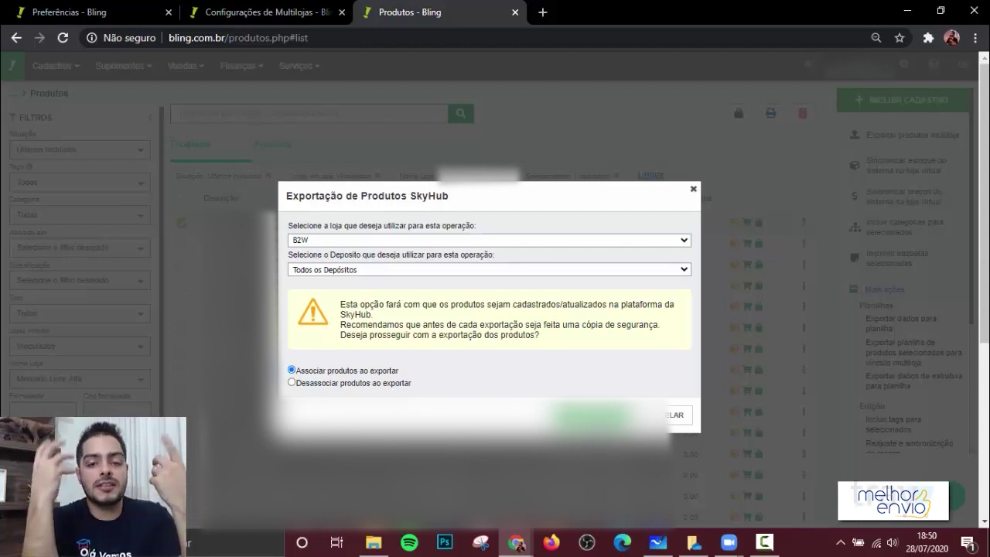